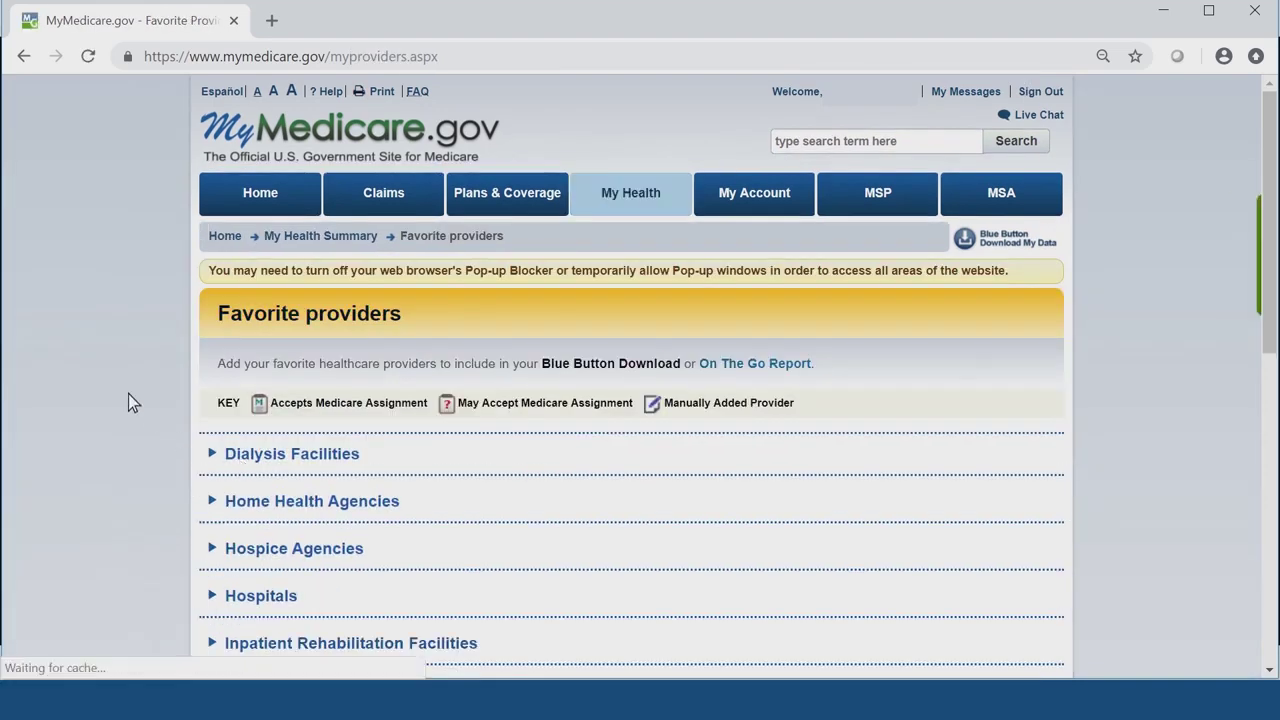
- Expand Physicians & Other Clinicians to show the one saved internal-medicine favorite
{"action": "scroll", "coordinate": [128, 394], "scroll_direction": "down", "scroll_amount": 3}
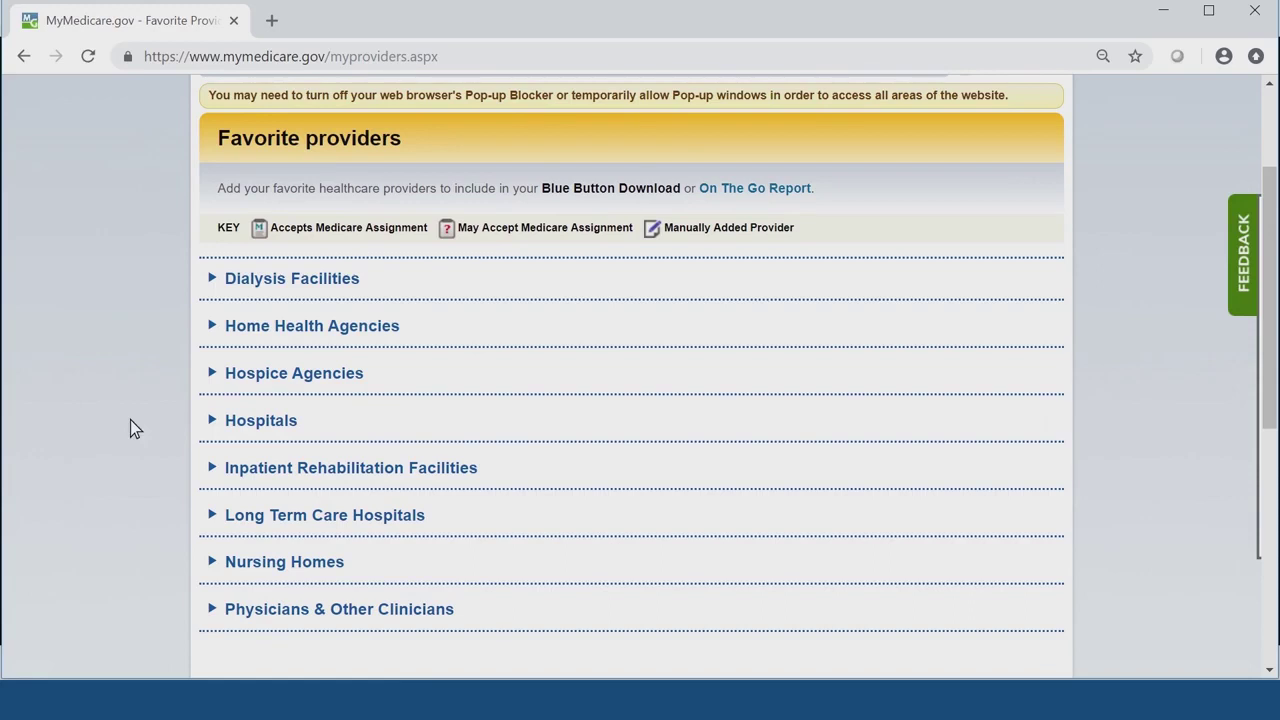
{"action": "left_click", "coordinate": [211, 612]}
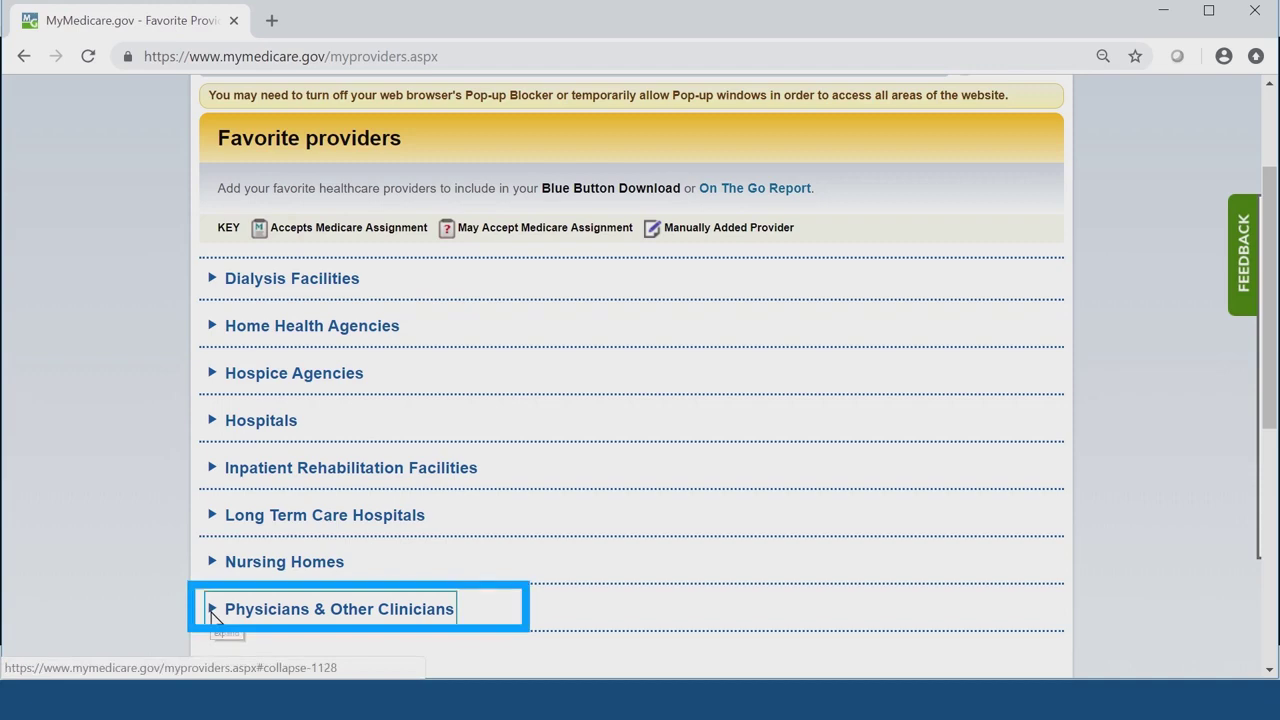
{"action": "scroll", "coordinate": [135, 512], "scroll_direction": "down", "scroll_amount": 3}
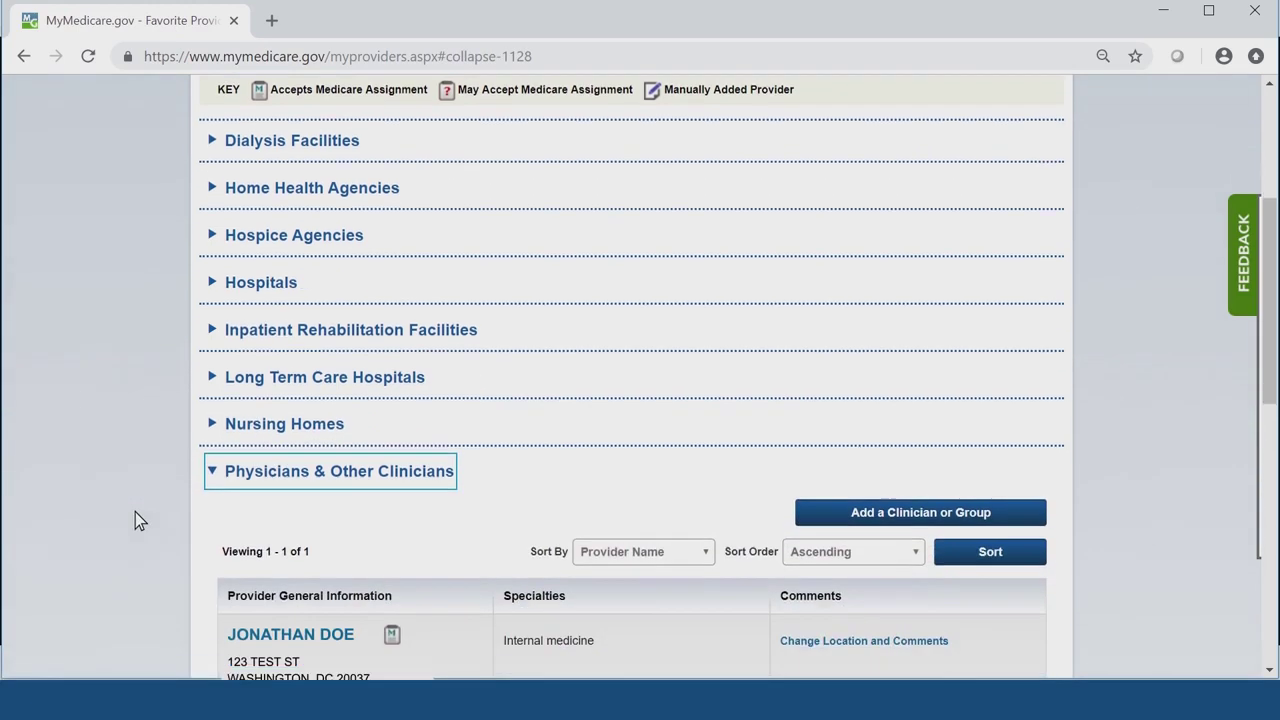
{"action": "scroll", "coordinate": [135, 512], "scroll_direction": "down", "scroll_amount": 2}
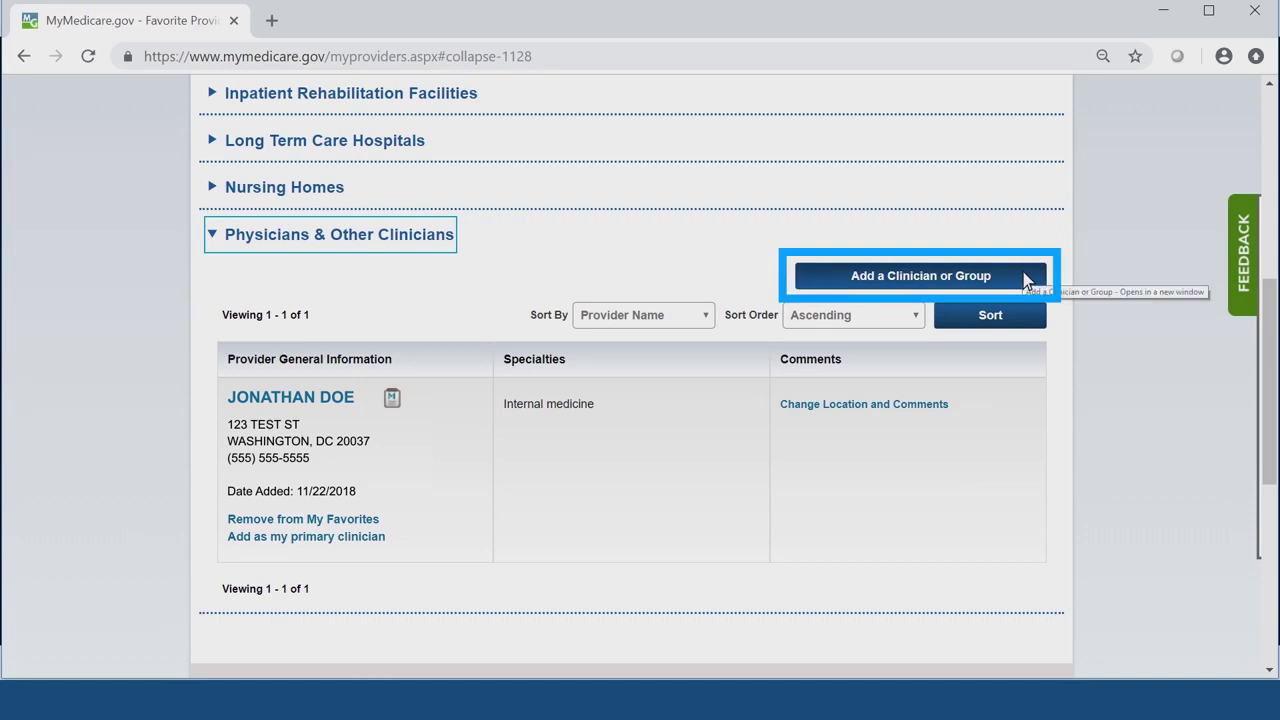
- Always allow MyMedicare.gov pop-ups, then open Physician Compare in a new tab via Add a Clinician or Group
{"action": "left_click", "coordinate": [1023, 277]}
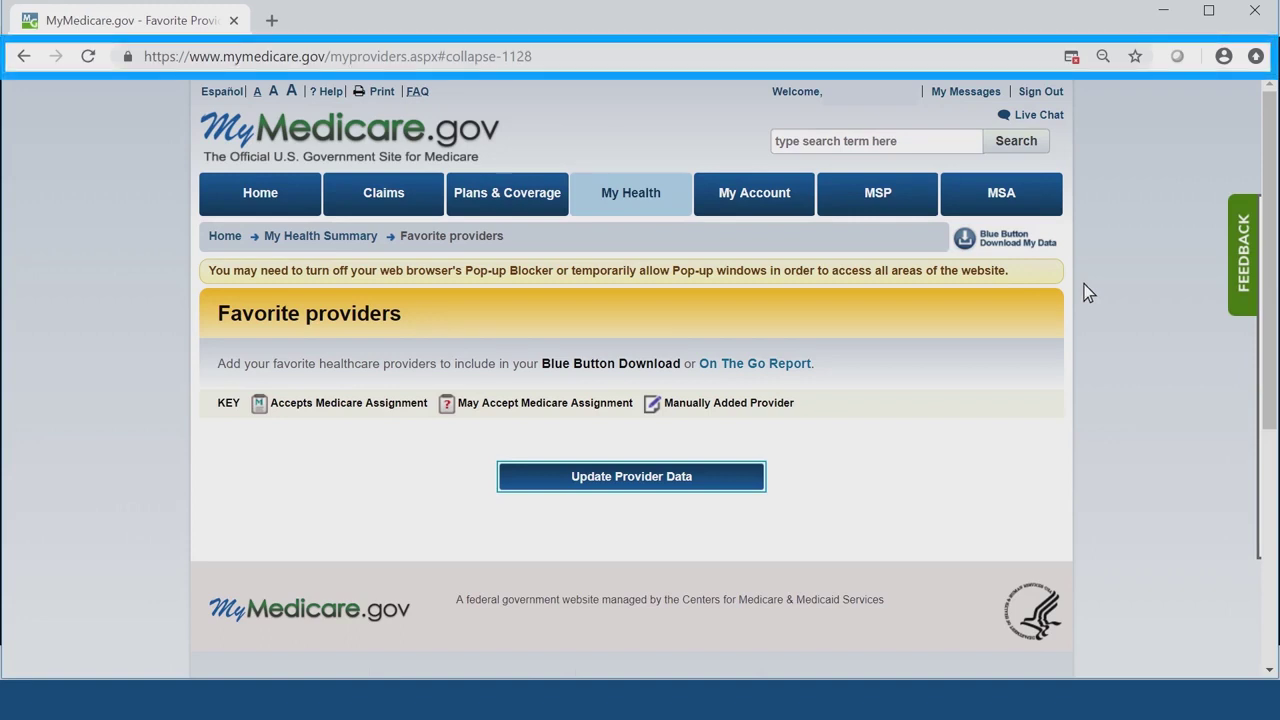
{"action": "left_click", "coordinate": [1068, 64]}
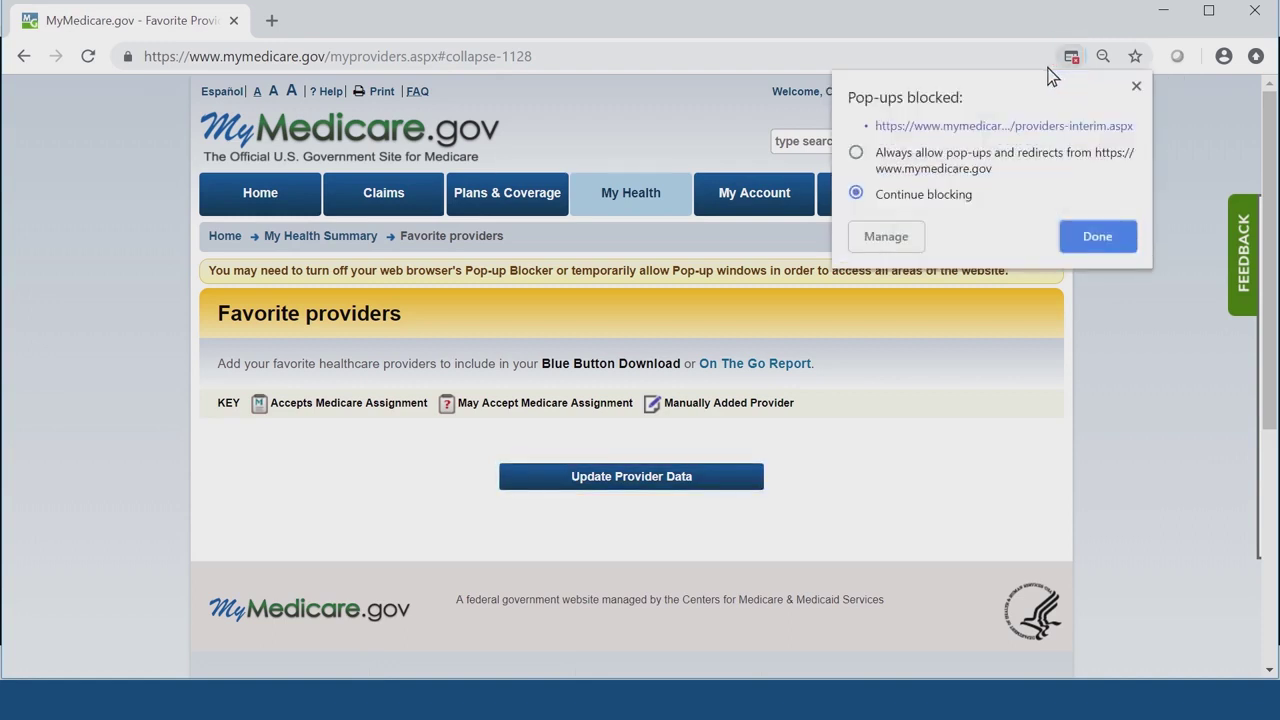
{"action": "left_click", "coordinate": [856, 152]}
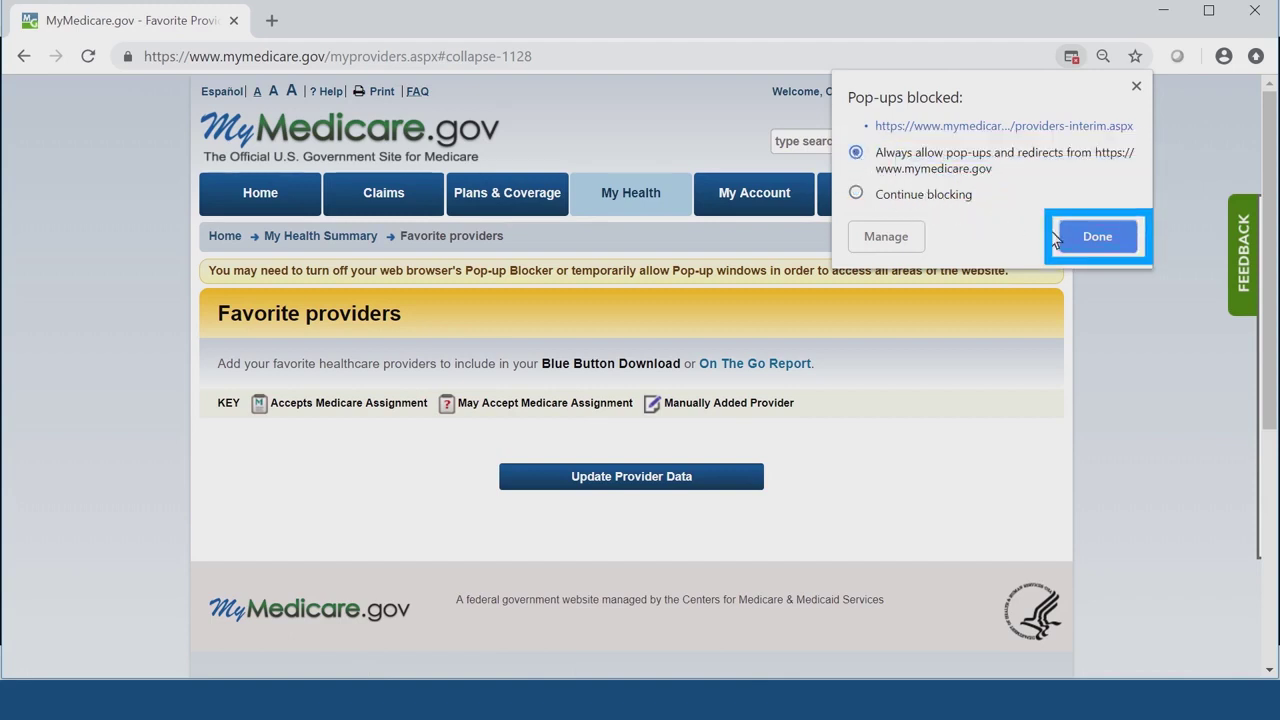
{"action": "left_click", "coordinate": [1131, 241]}
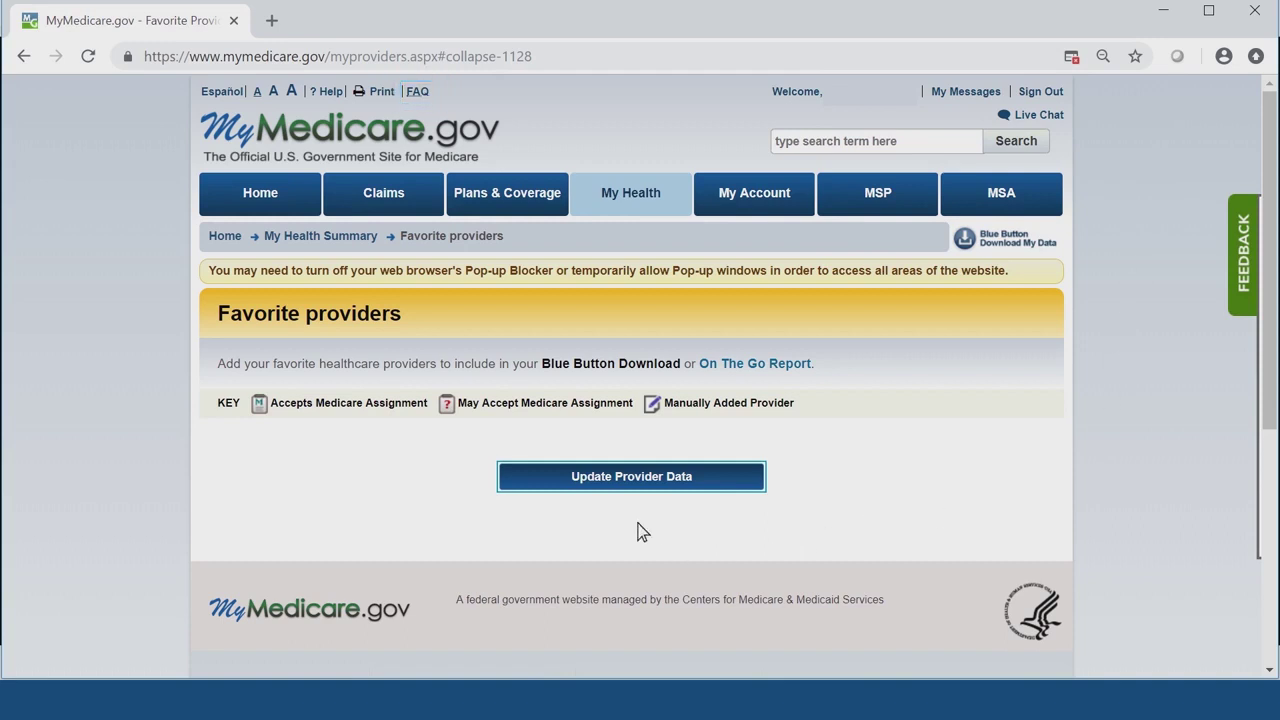
{"action": "left_click", "coordinate": [631, 477]}
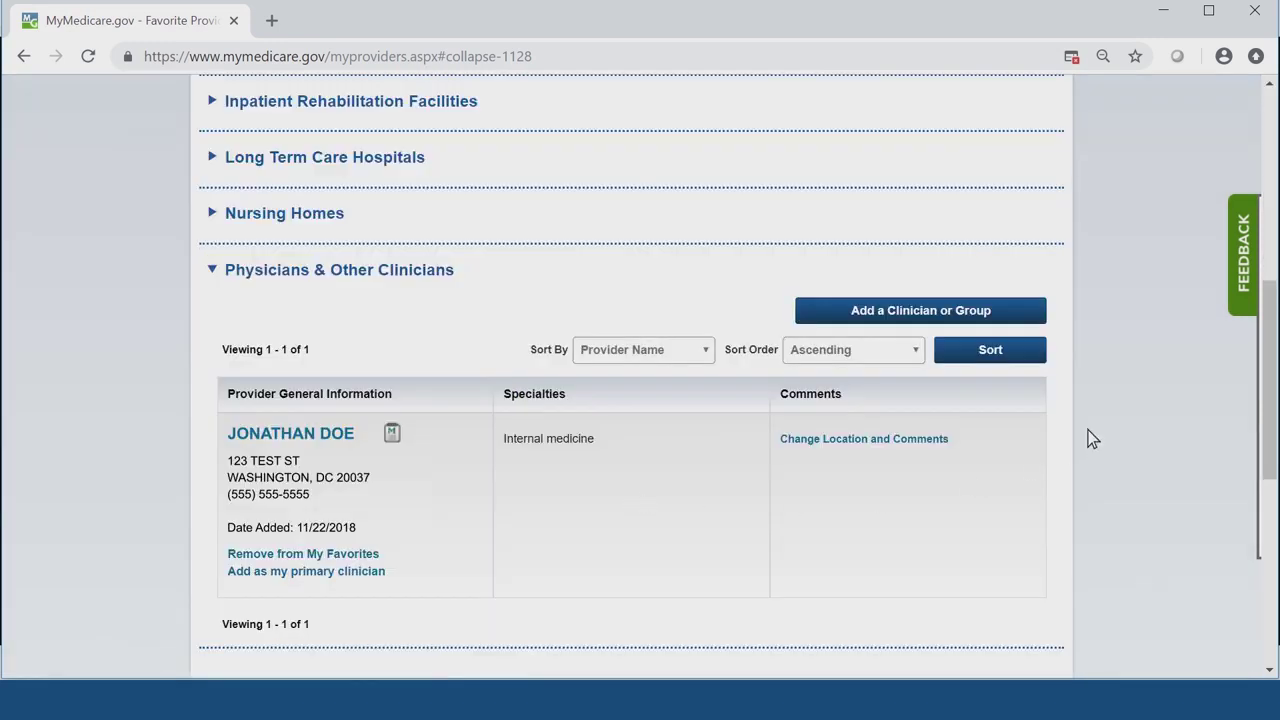
{"action": "left_click", "coordinate": [1020, 312]}
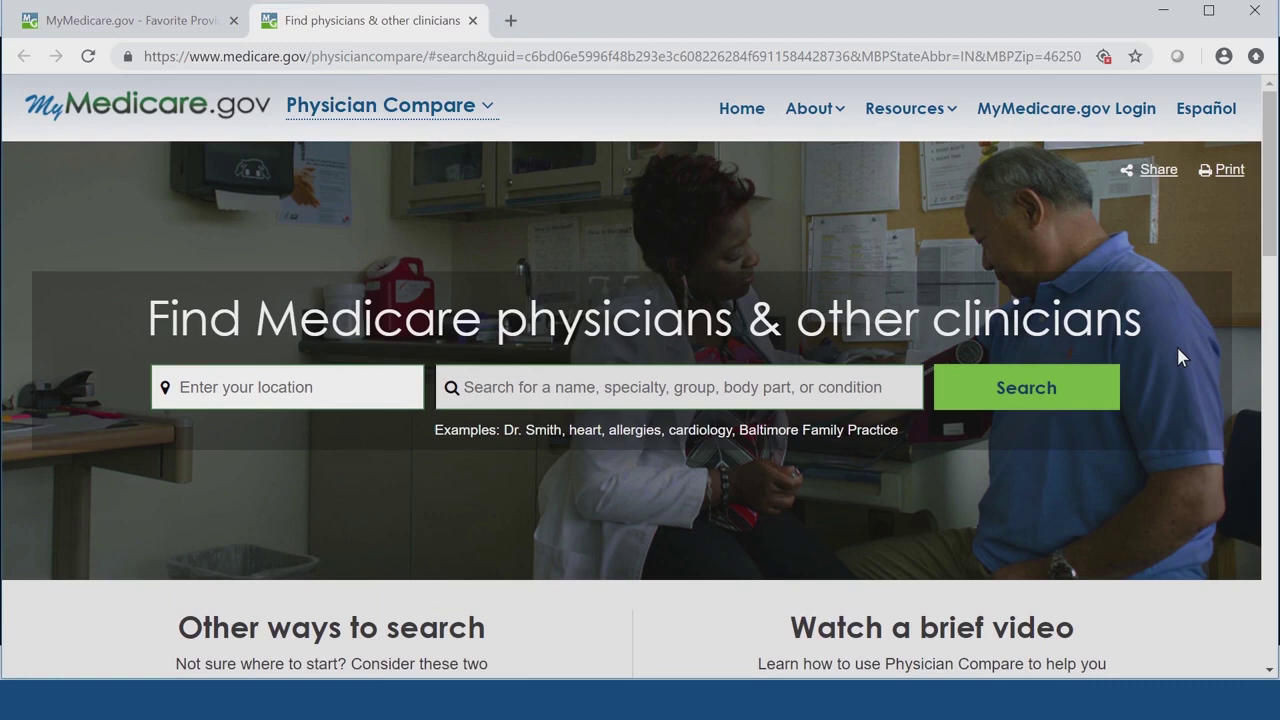
- Search for the clinician by name near WASHINGTON, DC 20037 and open their profile
{"action": "left_click", "coordinate": [355, 403]}
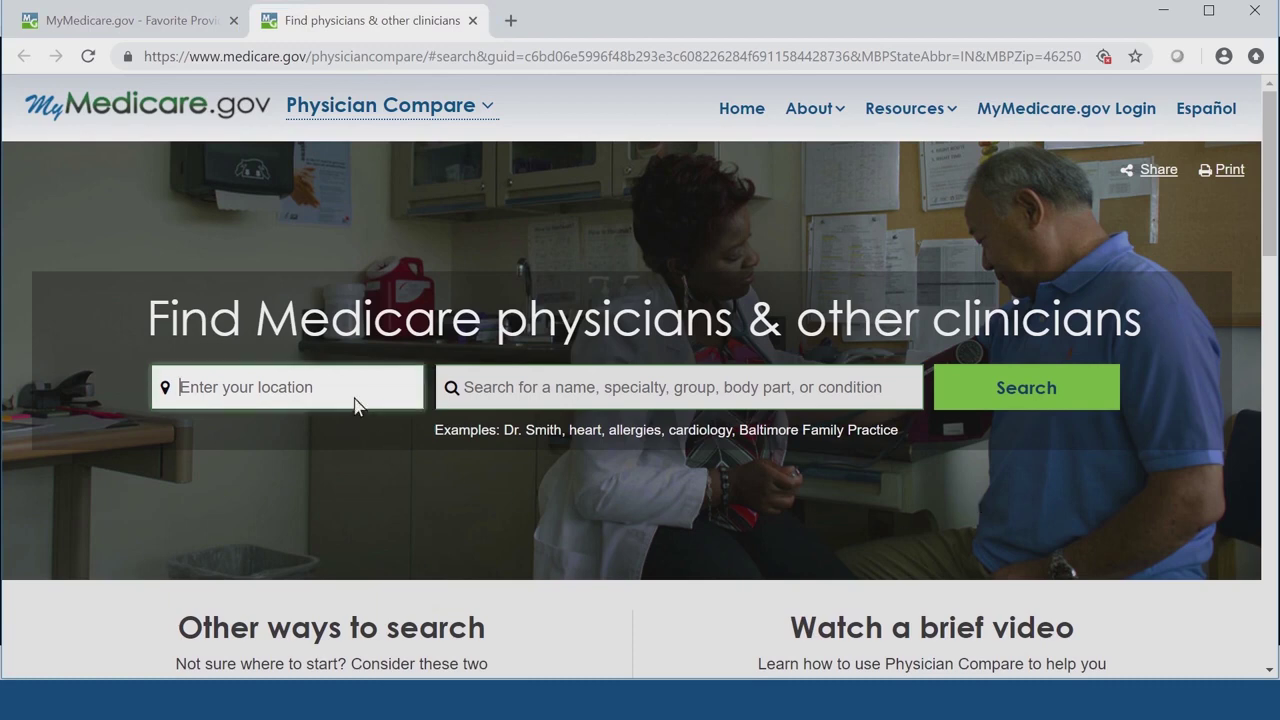
{"action": "type", "text": "20037"}
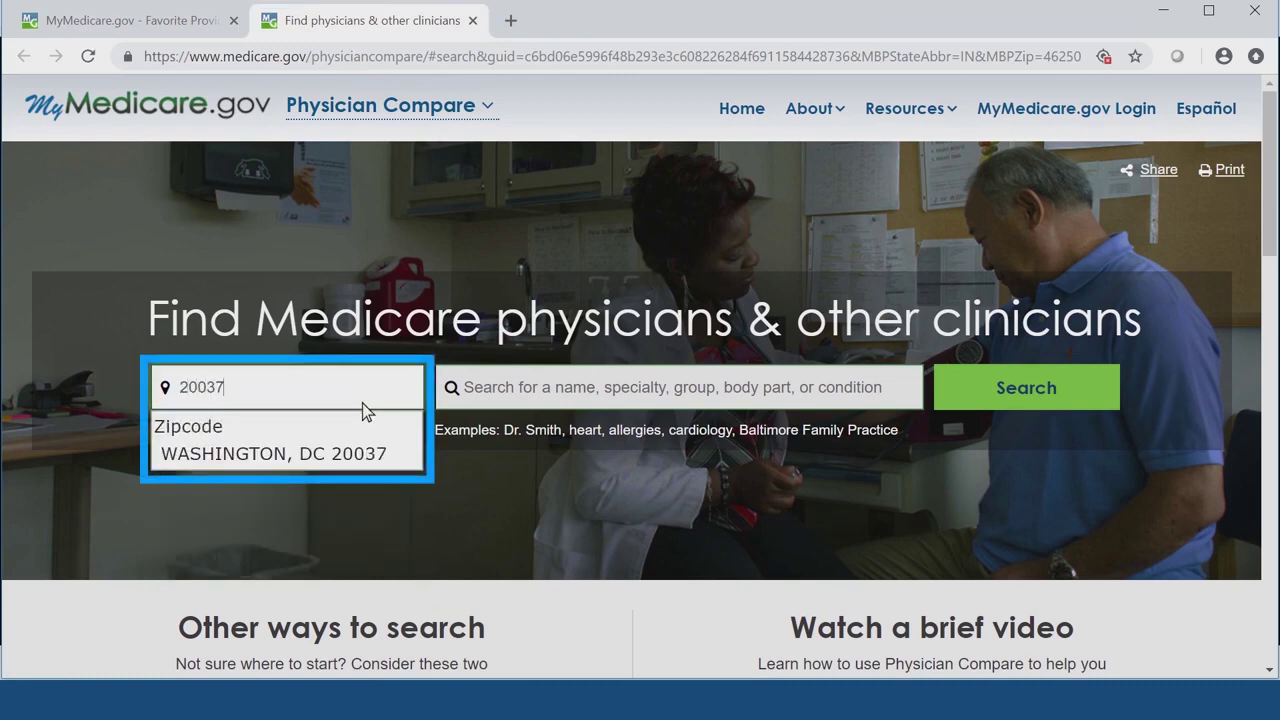
{"action": "left_click", "coordinate": [401, 457]}
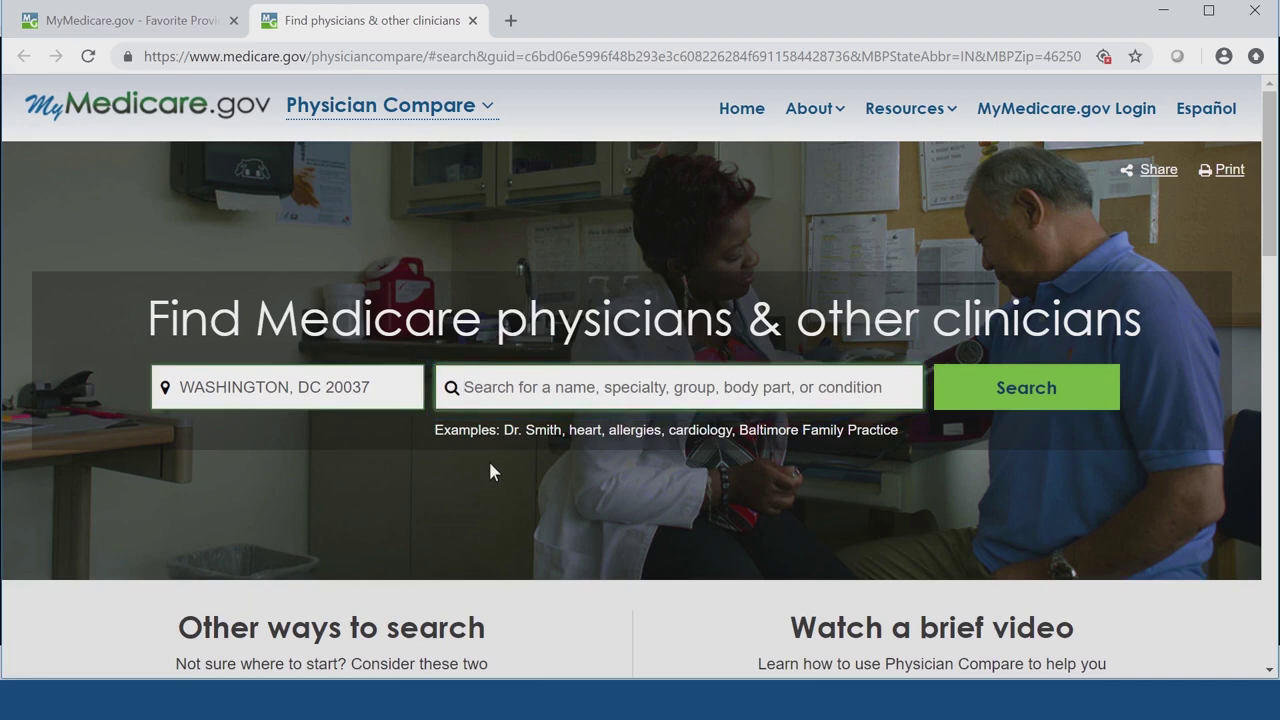
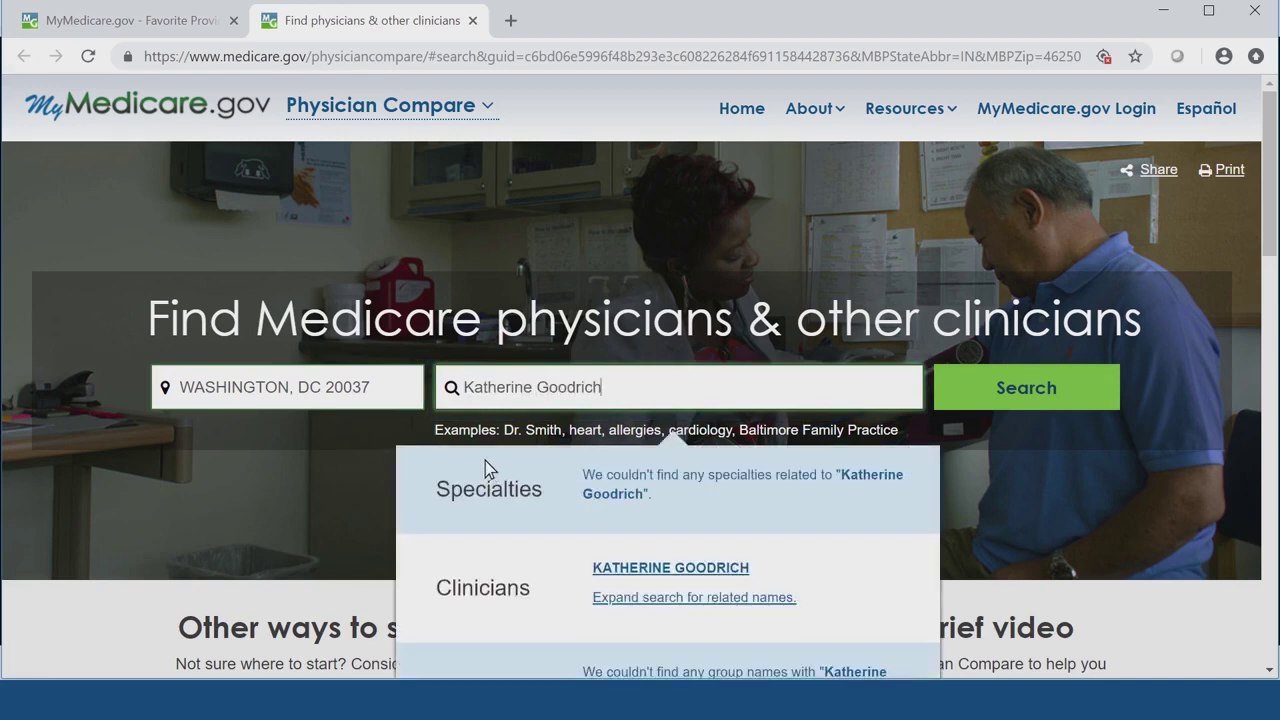
{"action": "scroll", "coordinate": [417, 490], "scroll_direction": "down", "scroll_amount": 2}
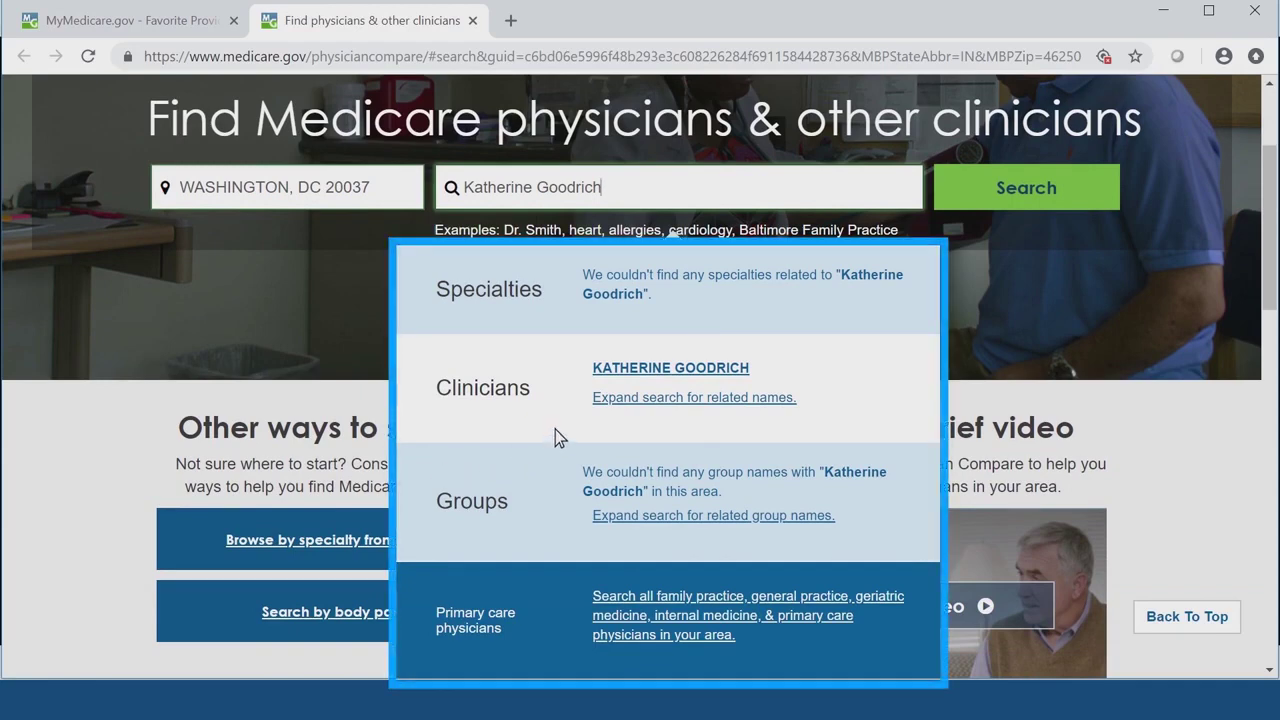
{"action": "left_click", "coordinate": [762, 381]}
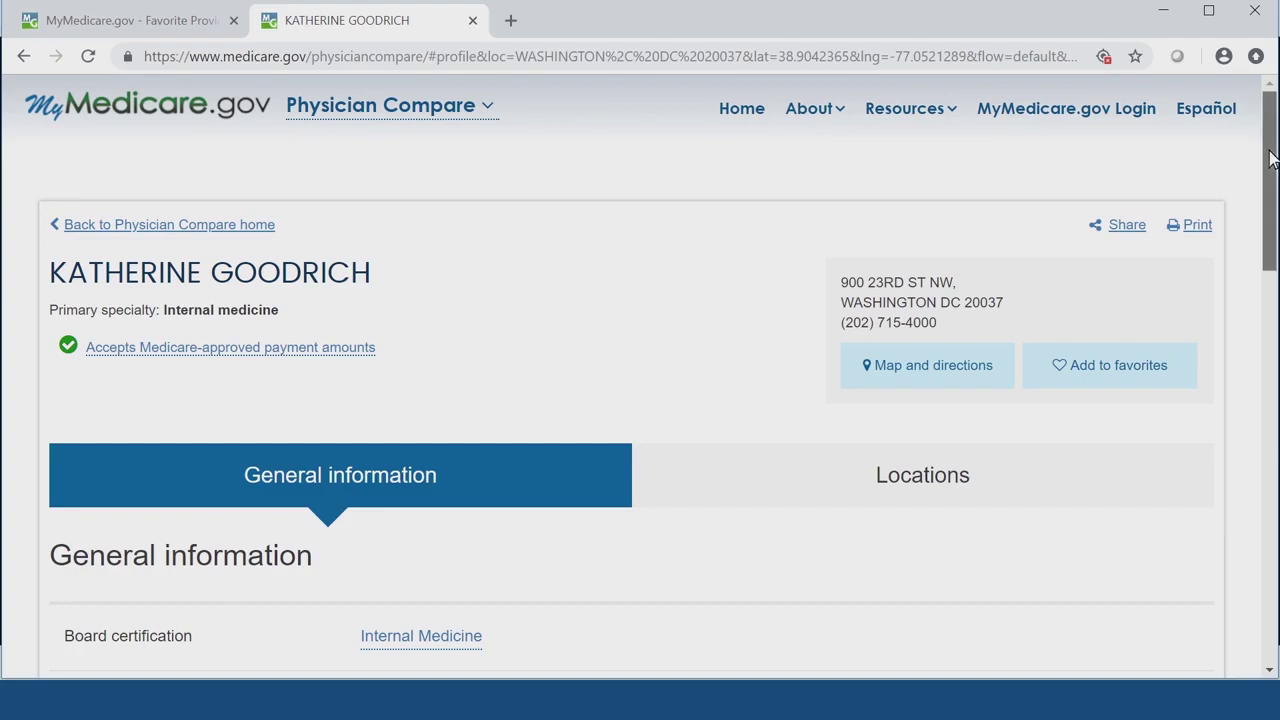
- Add the clinician to favorites at the George Washington University Medical Faculty Associates address, marked as primary
{"action": "left_click_drag", "start_coordinate": [1270, 158], "coordinate": [1270, 174]}
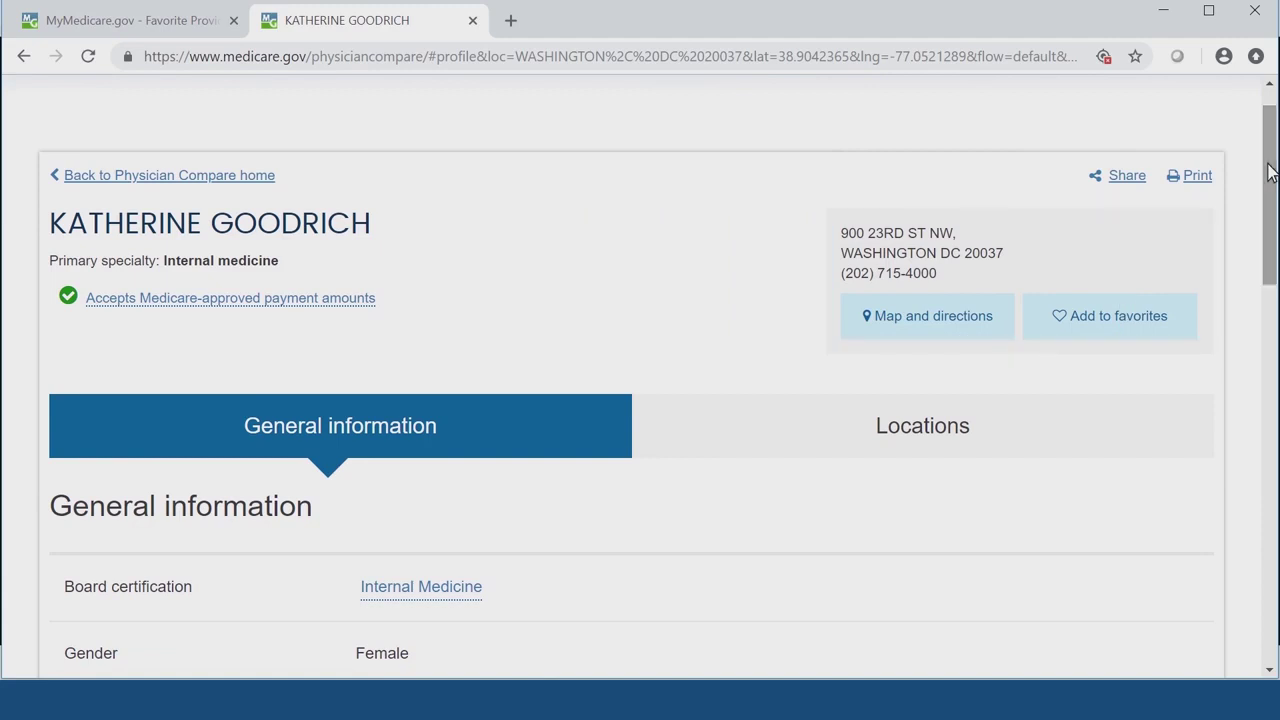
{"action": "left_click", "coordinate": [1188, 322]}
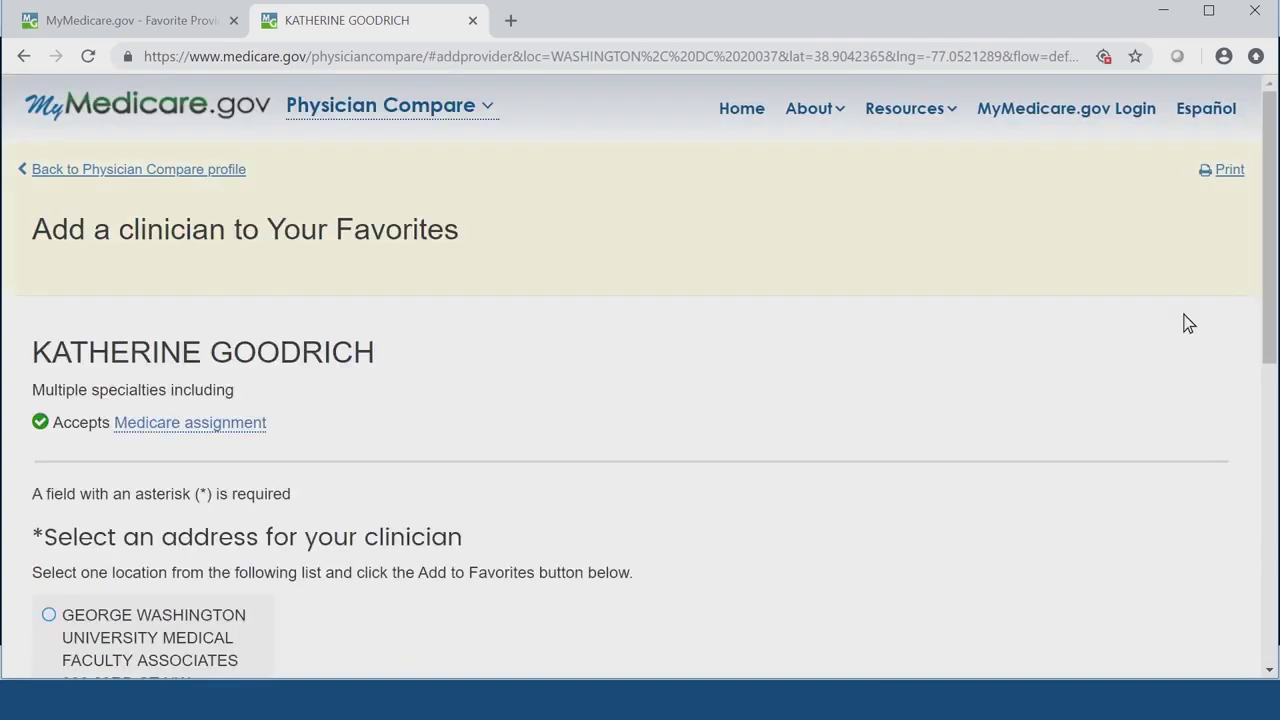
{"action": "left_click_drag", "start_coordinate": [1270, 278], "coordinate": [1268, 383]}
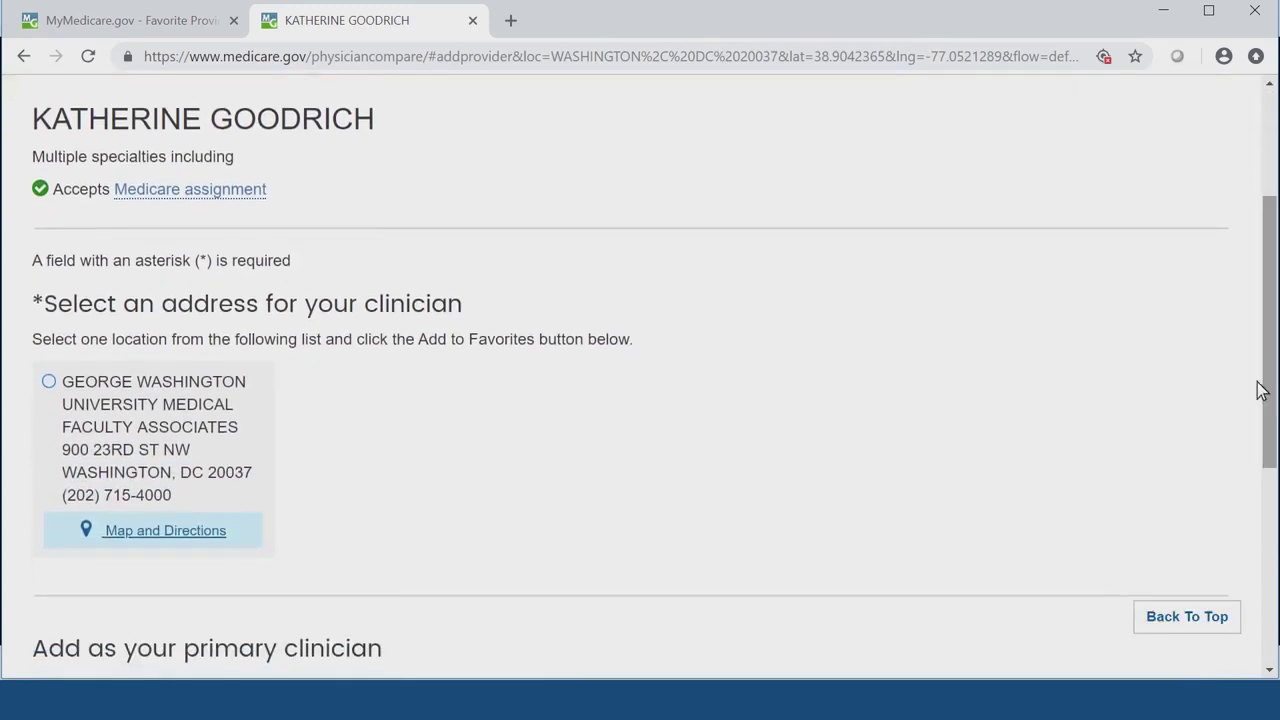
{"action": "left_click", "coordinate": [49, 384]}
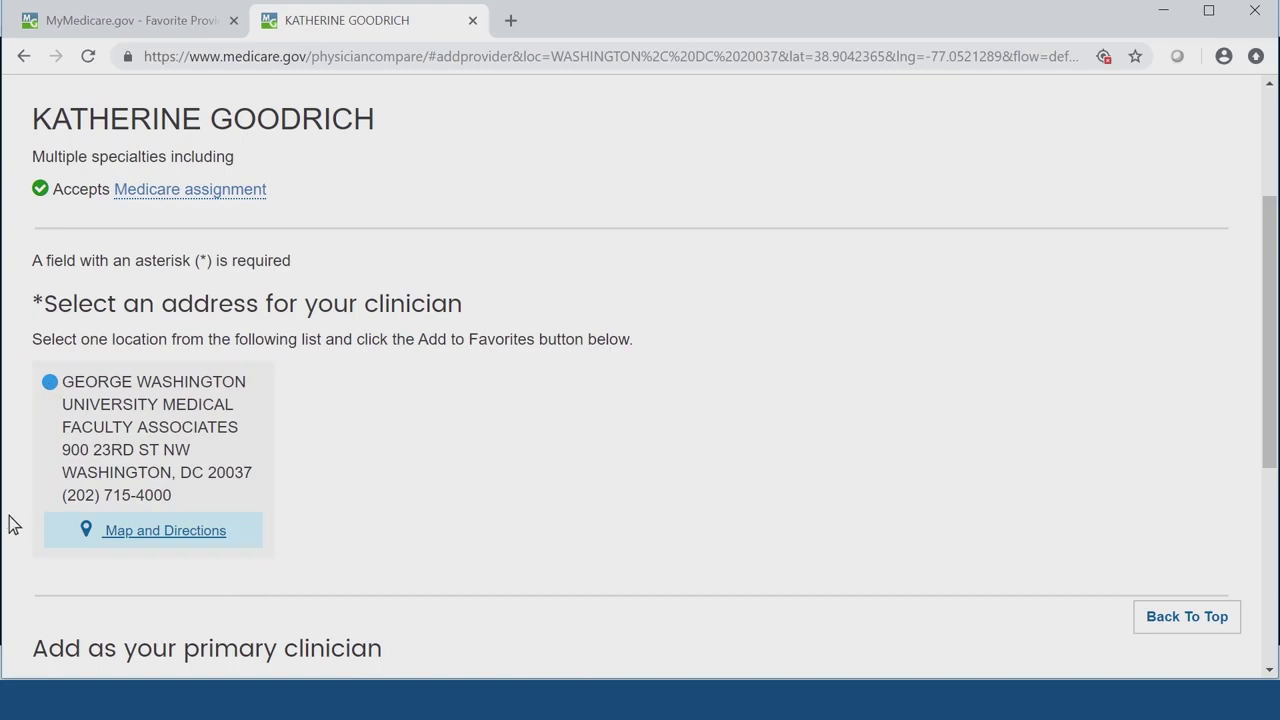
{"action": "scroll", "coordinate": [8, 523], "scroll_direction": "down", "scroll_amount": 3}
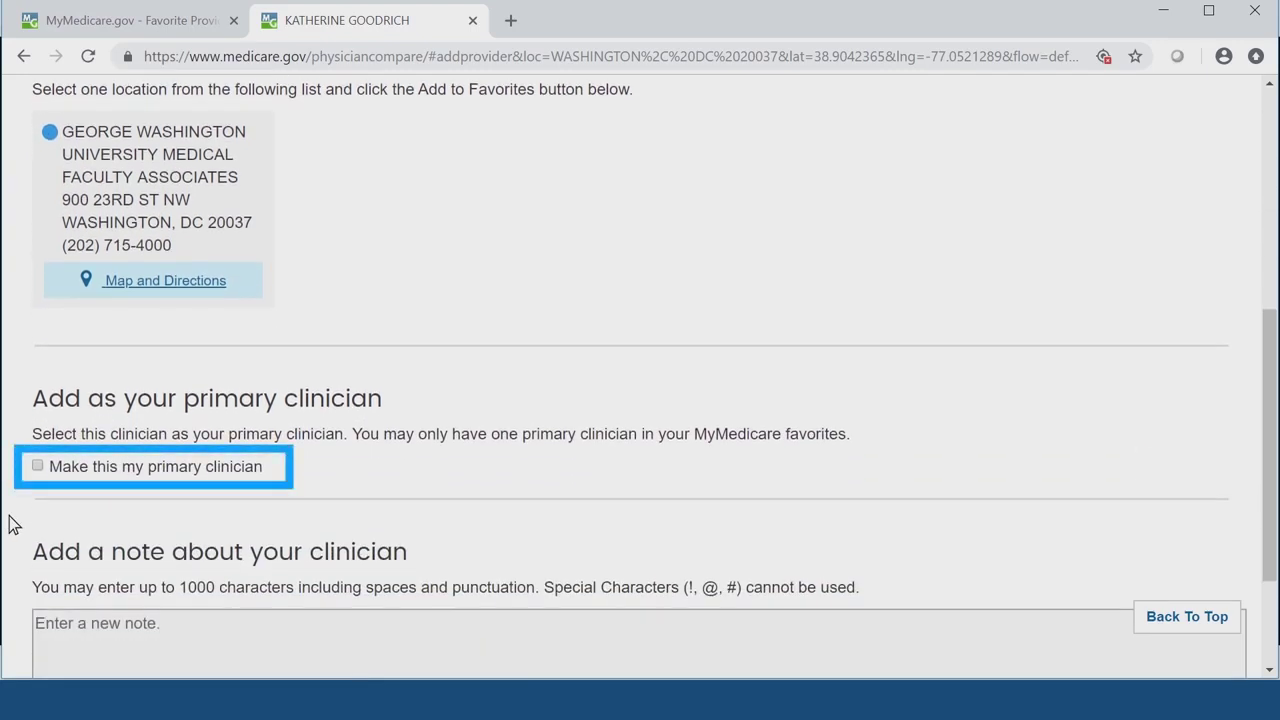
{"action": "left_click", "coordinate": [38, 467]}
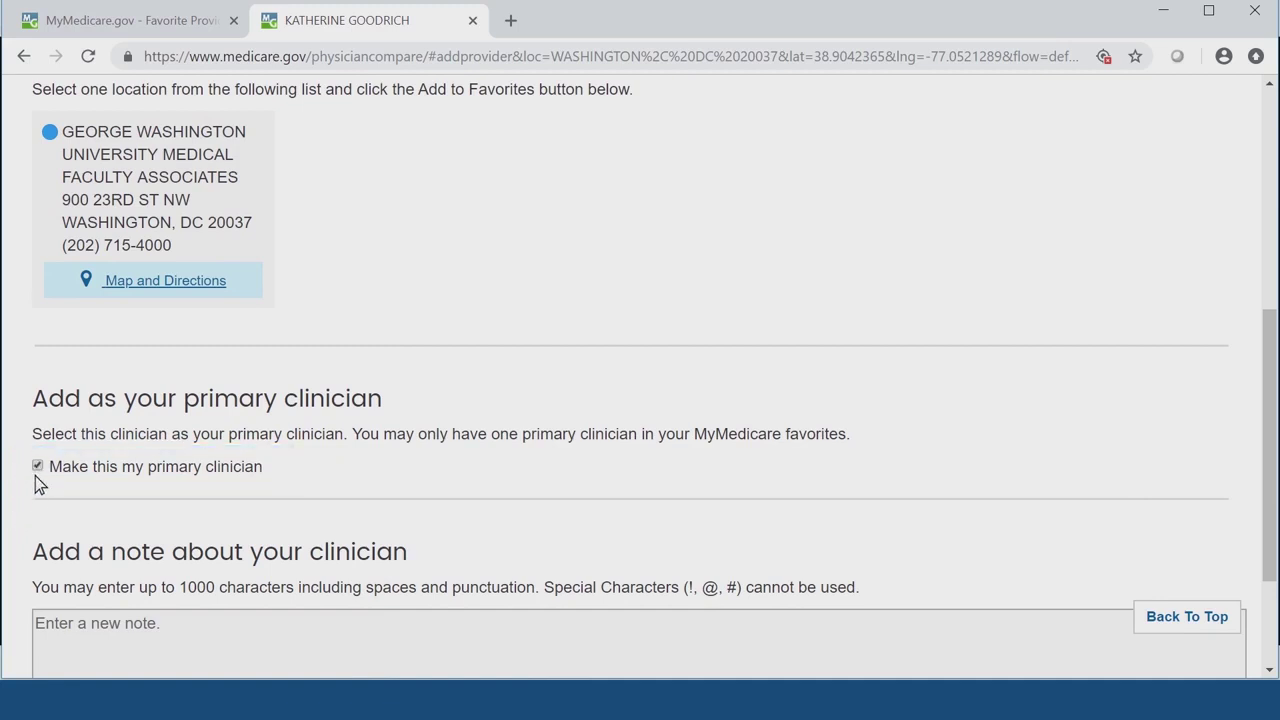
{"action": "scroll", "coordinate": [18, 507], "scroll_direction": "down", "scroll_amount": 2}
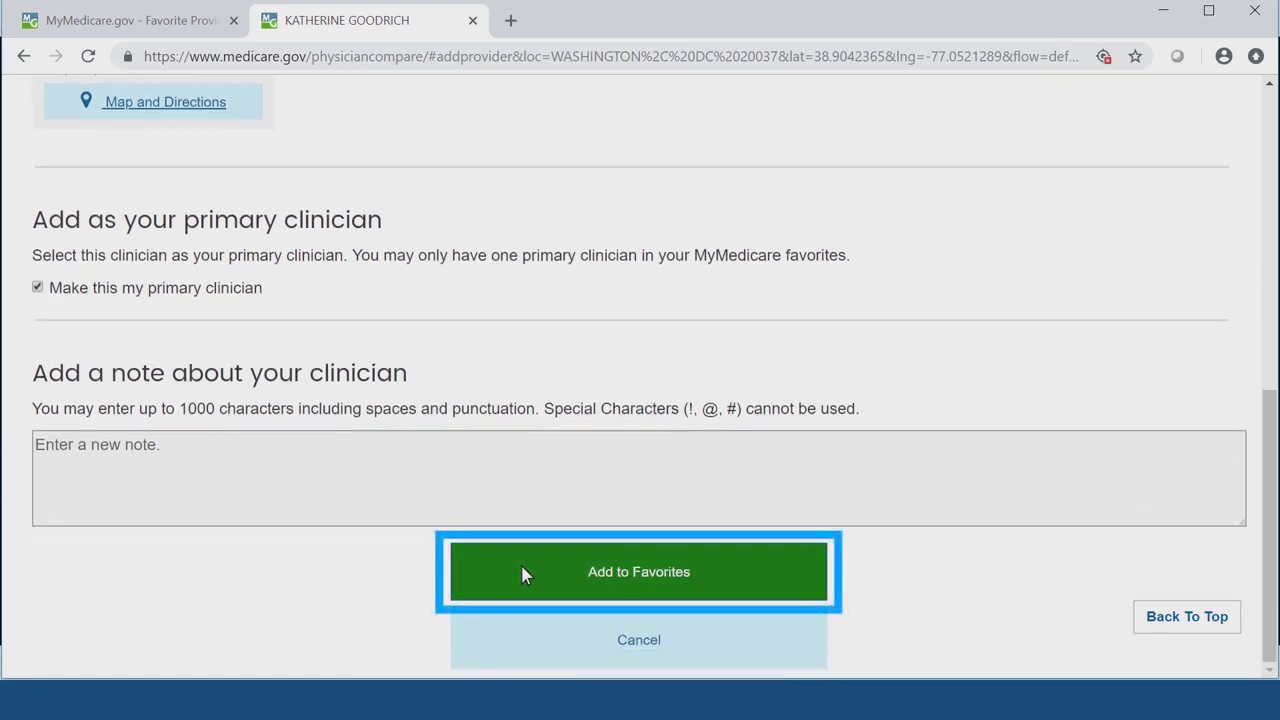
{"action": "left_click", "coordinate": [521, 574]}
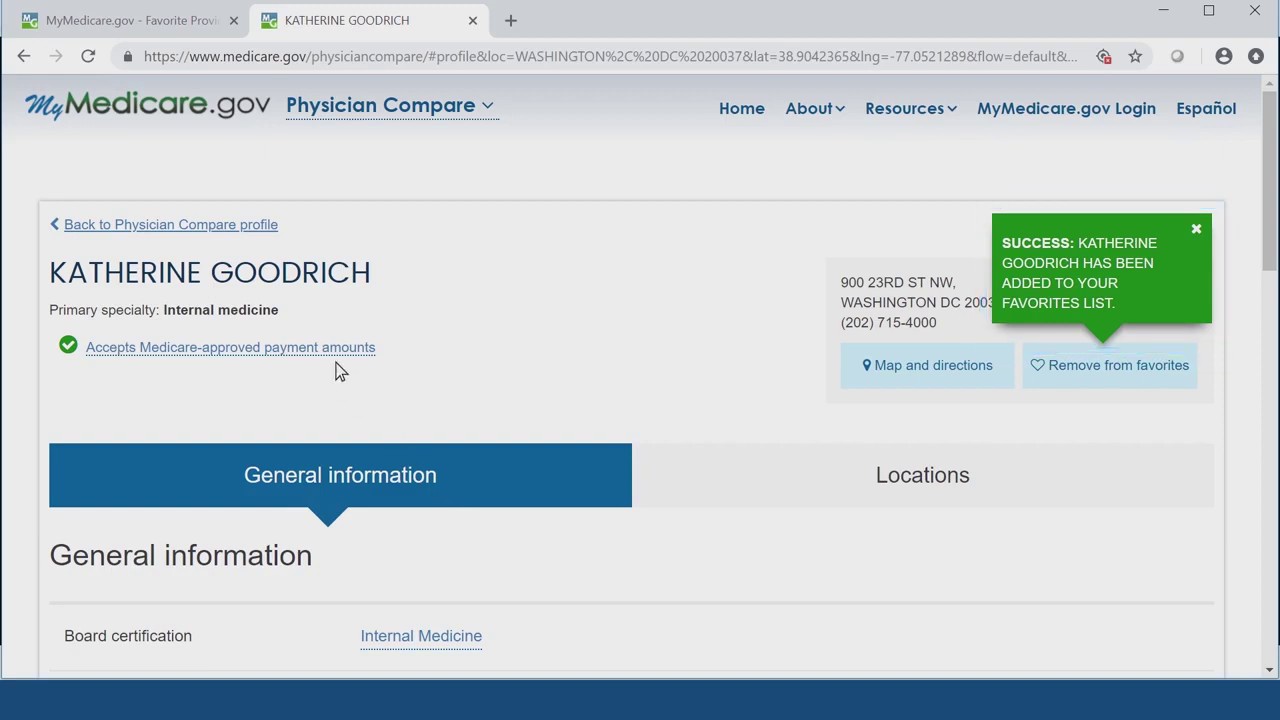
- Return to the Favorite providers tab and run Update Provider Data to list both clinicians
{"action": "left_click", "coordinate": [160, 30]}
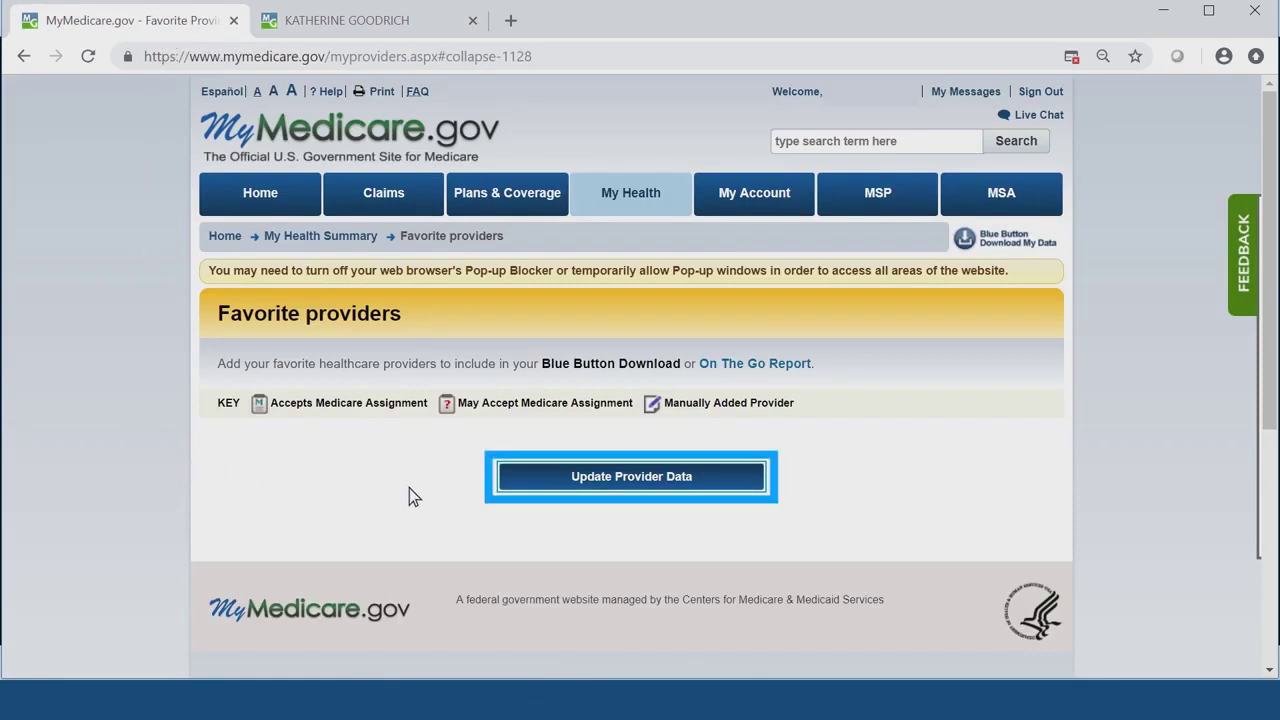
{"action": "left_click", "coordinate": [549, 488]}
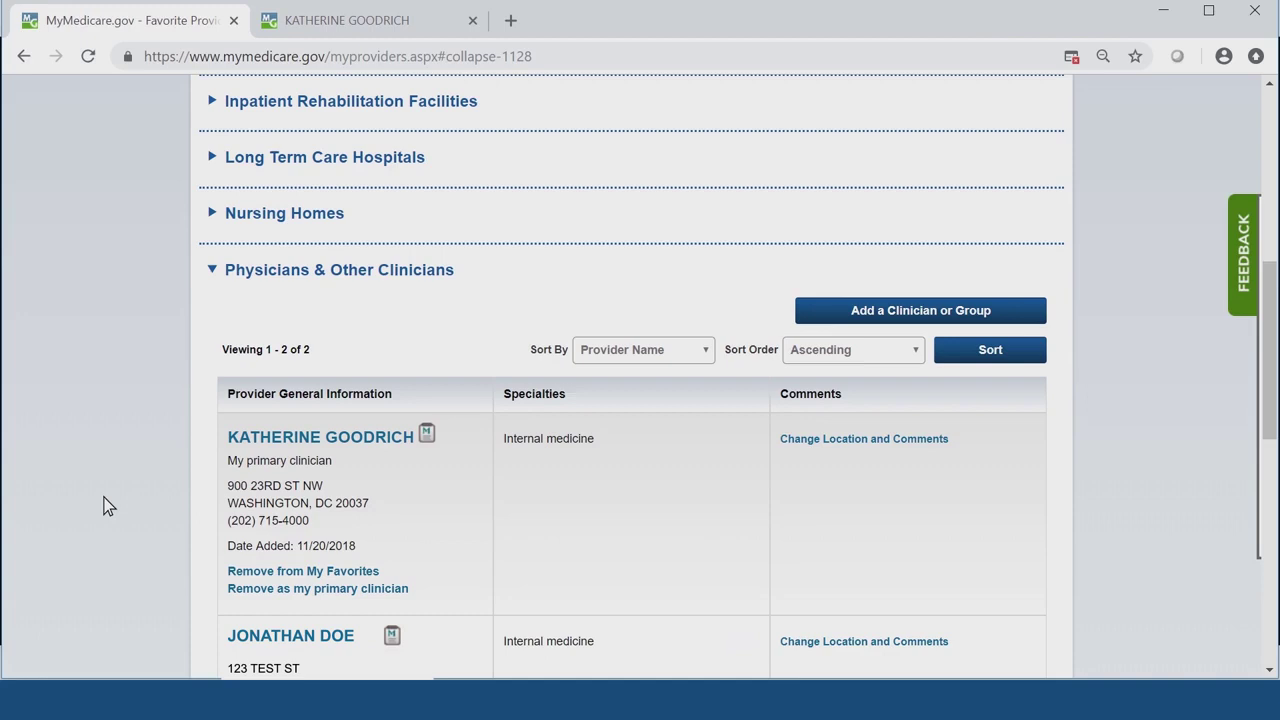
{"action": "scroll", "coordinate": [108, 505], "scroll_direction": "down", "scroll_amount": 1}
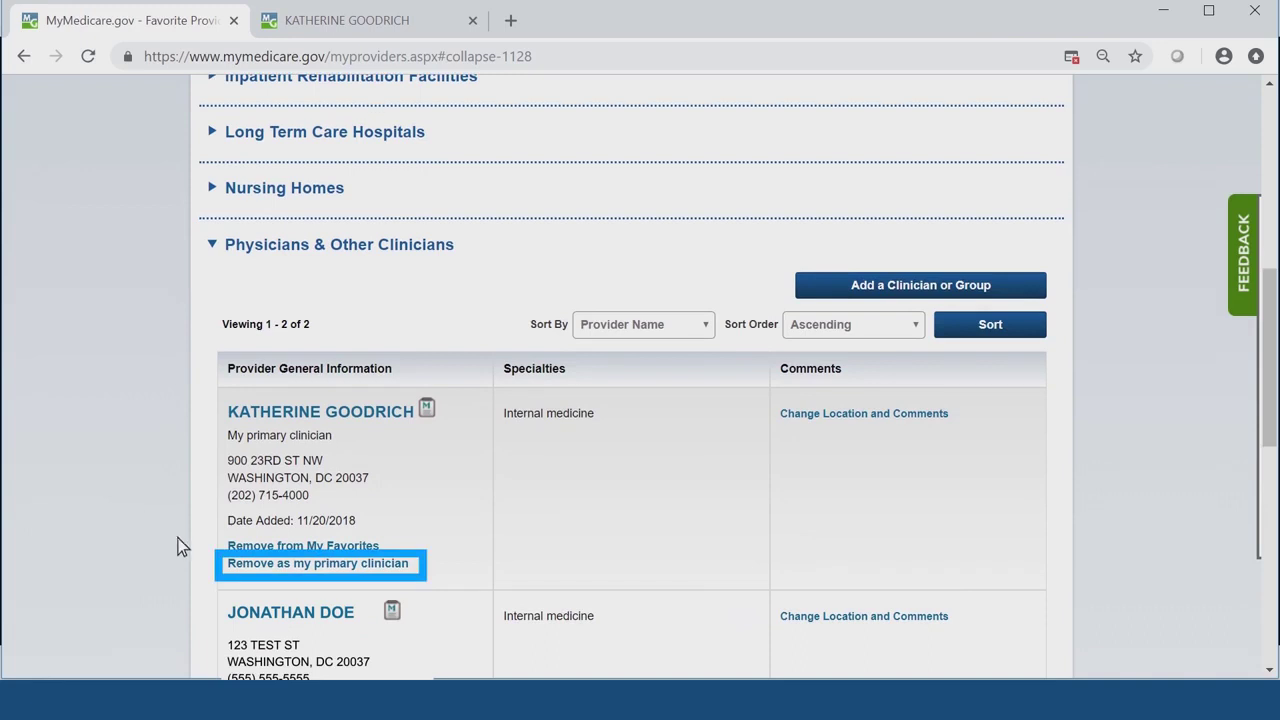
- Remove the first listed clinician's primary-clinician status and confirm
{"action": "left_click", "coordinate": [315, 573]}
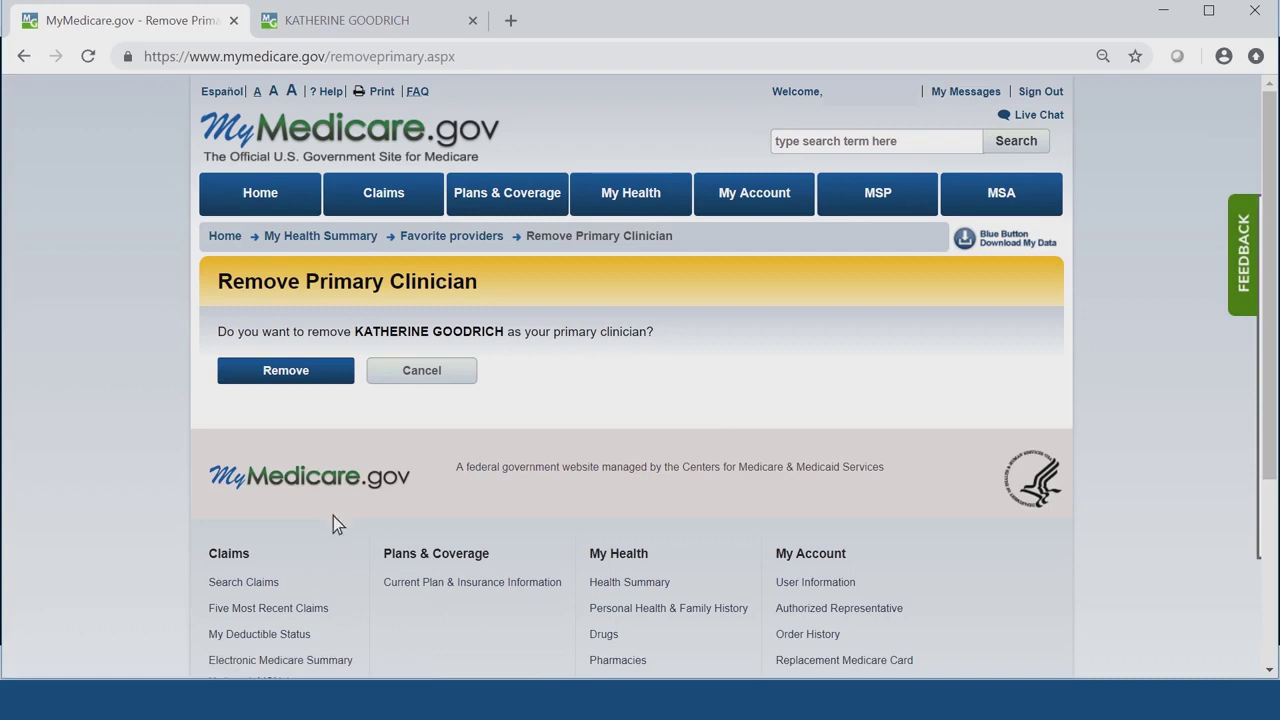
{"action": "left_click", "coordinate": [331, 383]}
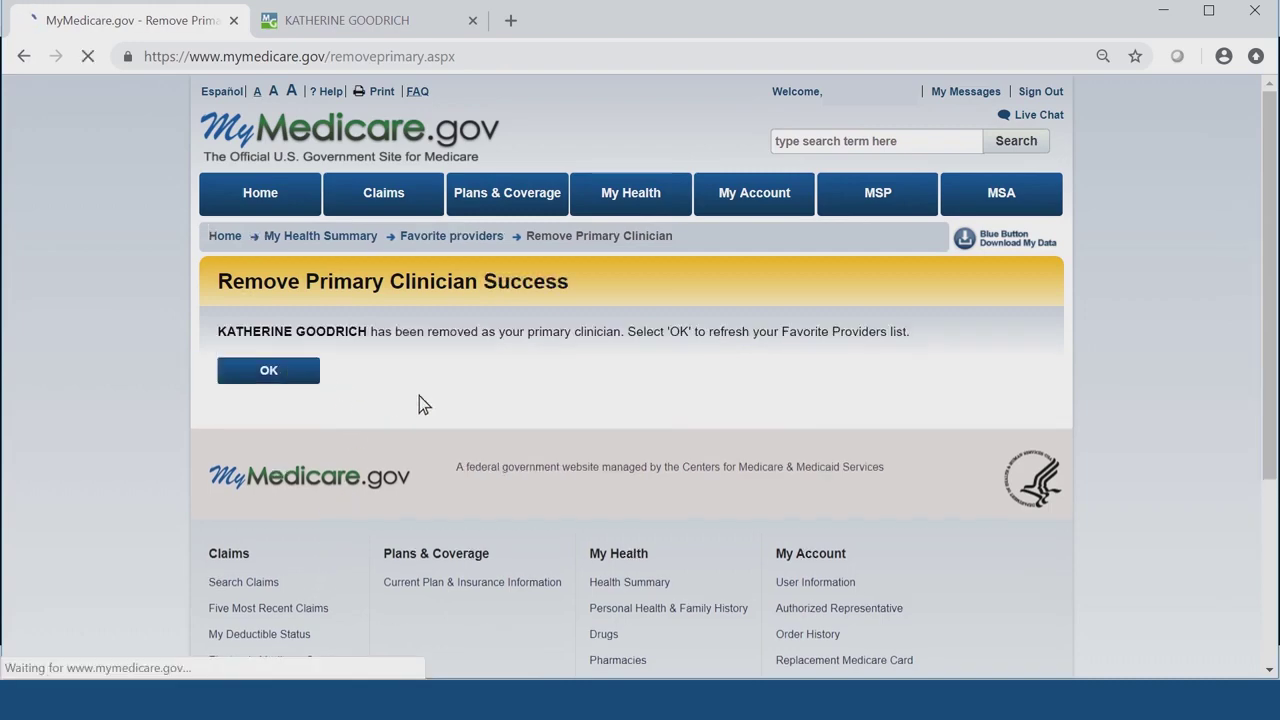
{"action": "left_click", "coordinate": [311, 388]}
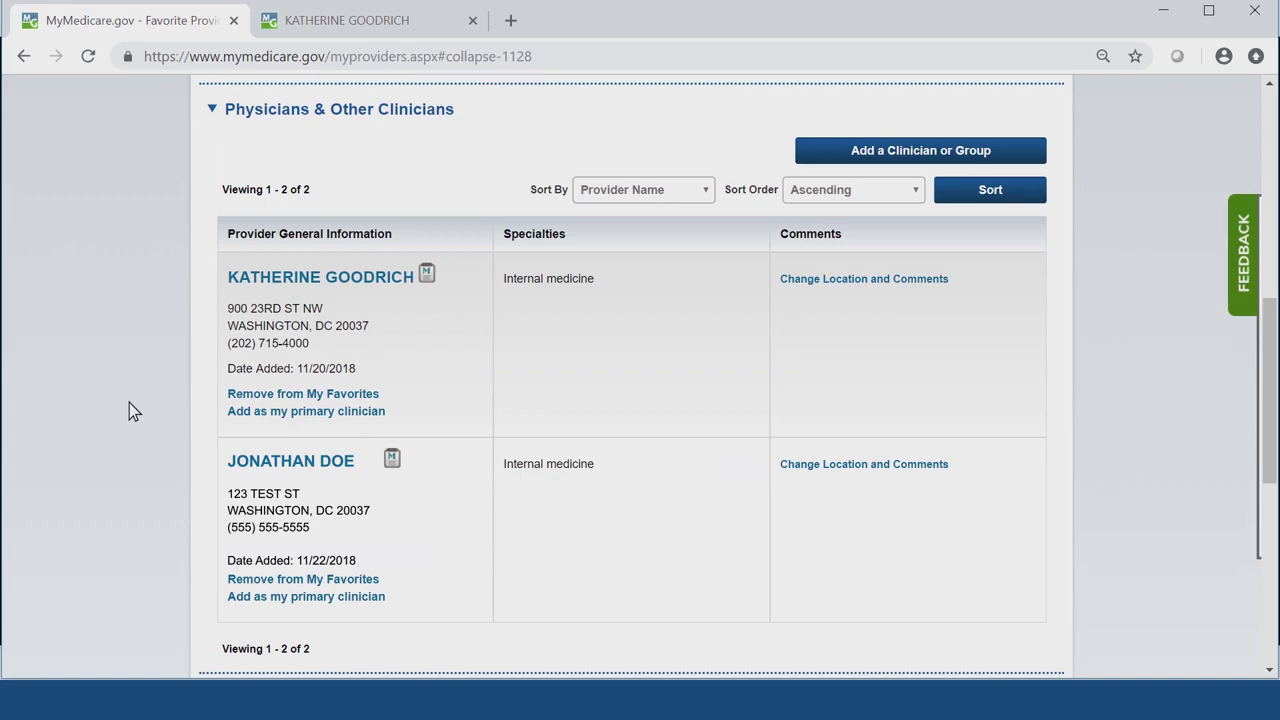
- Set the second clinician, added 11/22/2018, as primary clinician and confirm
{"action": "scroll", "coordinate": [129, 404], "scroll_direction": "down", "scroll_amount": 3}
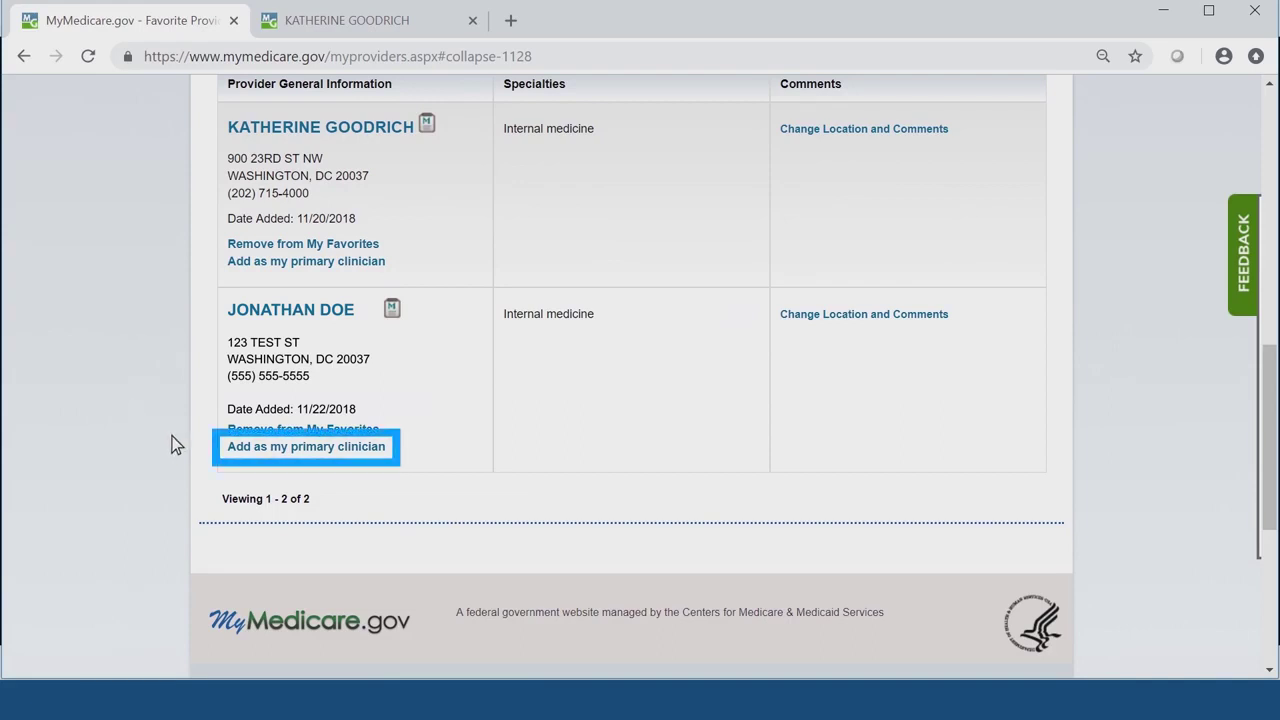
{"action": "left_click", "coordinate": [305, 452]}
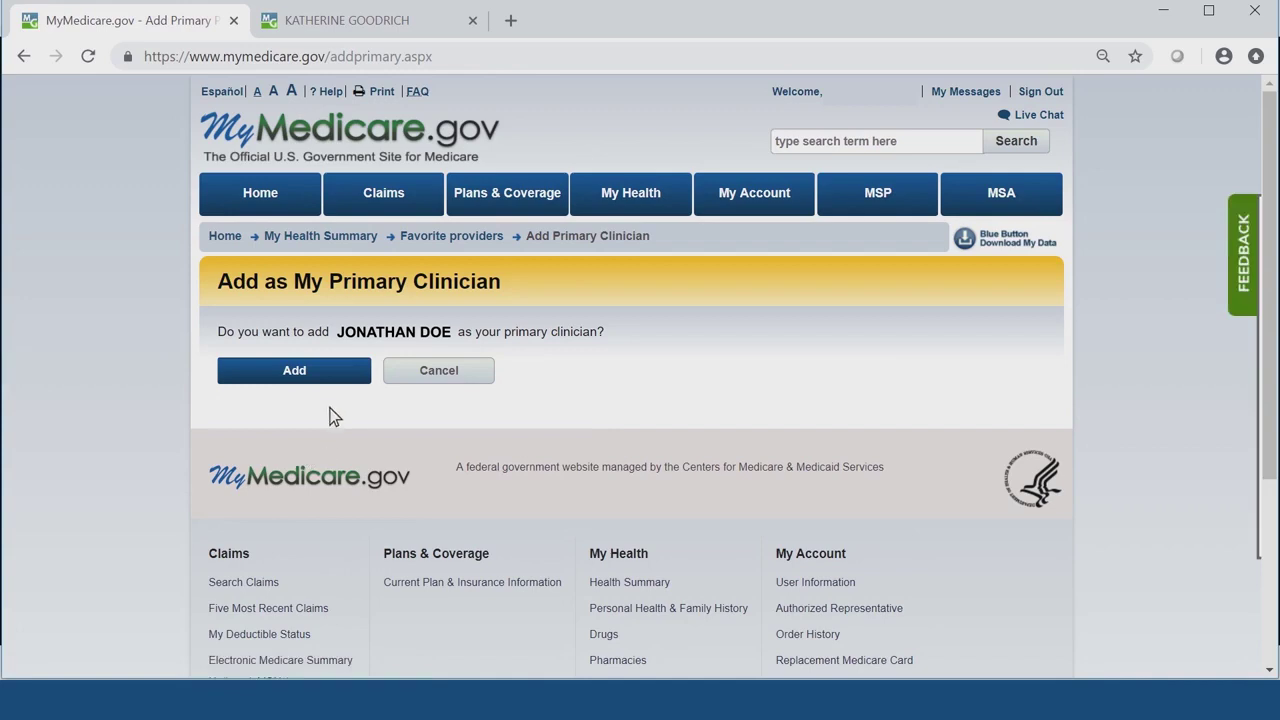
{"action": "left_click", "coordinate": [337, 387]}
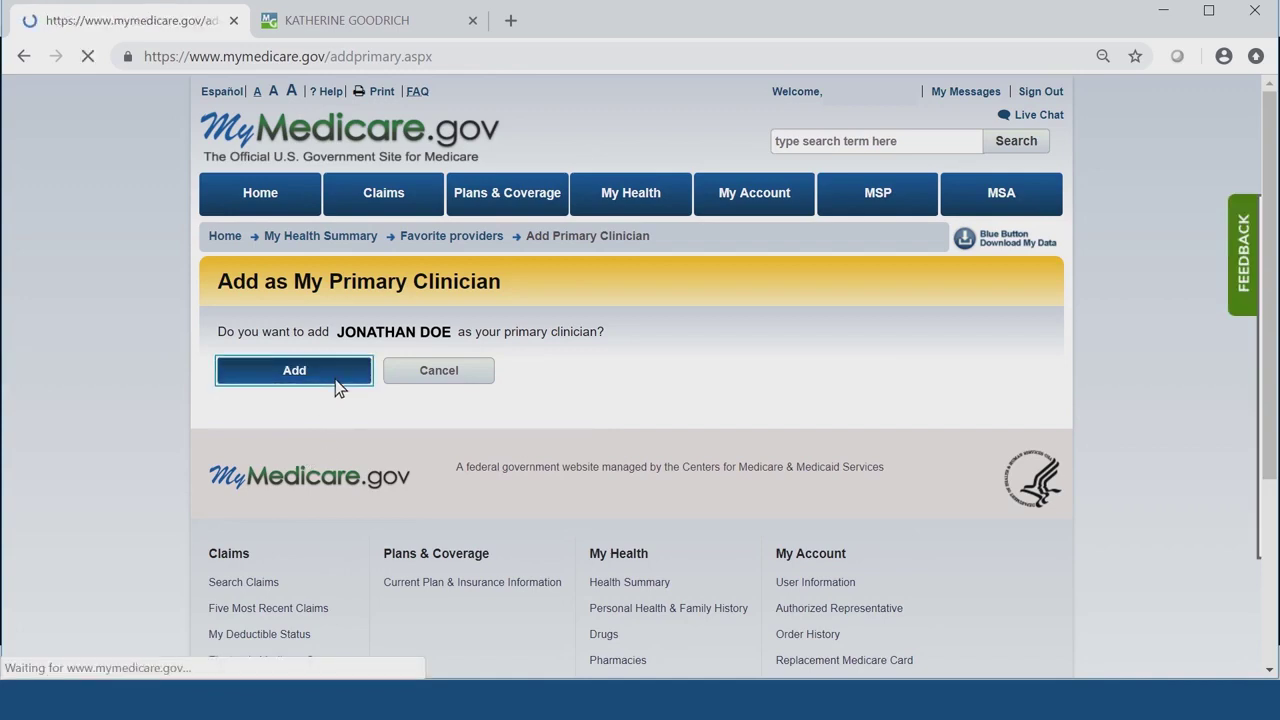
{"action": "left_click", "coordinate": [305, 378]}
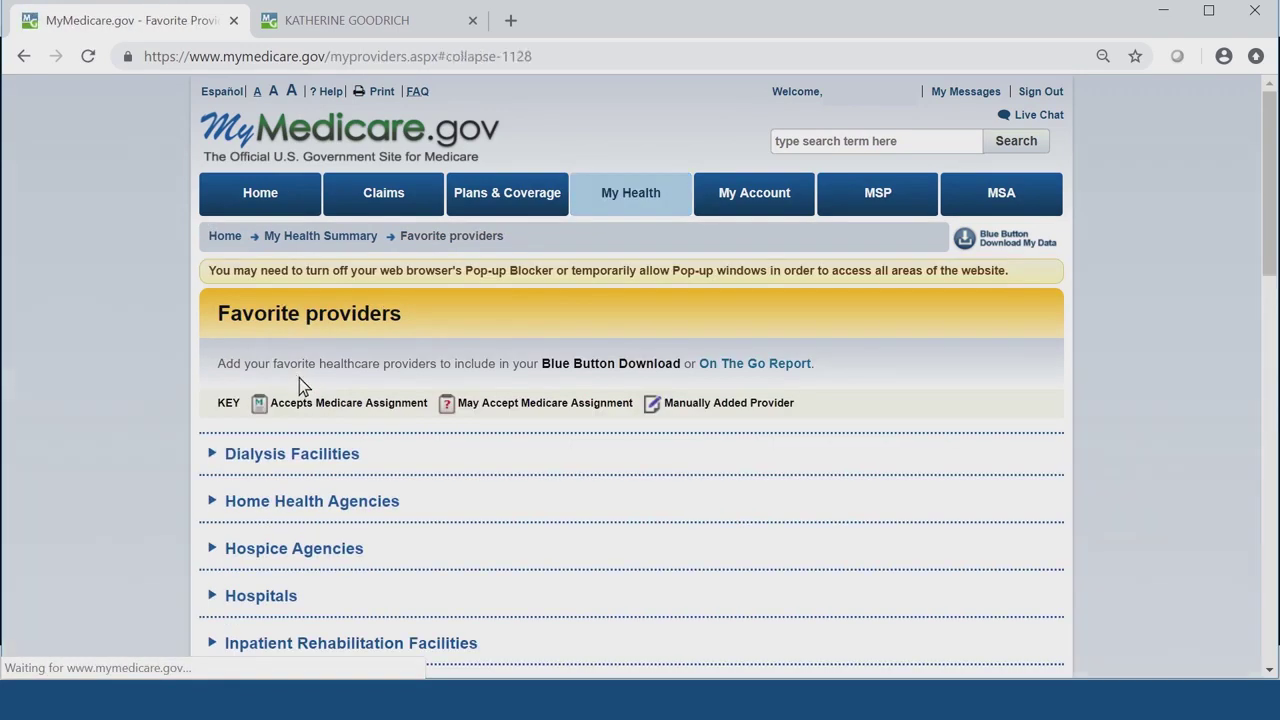